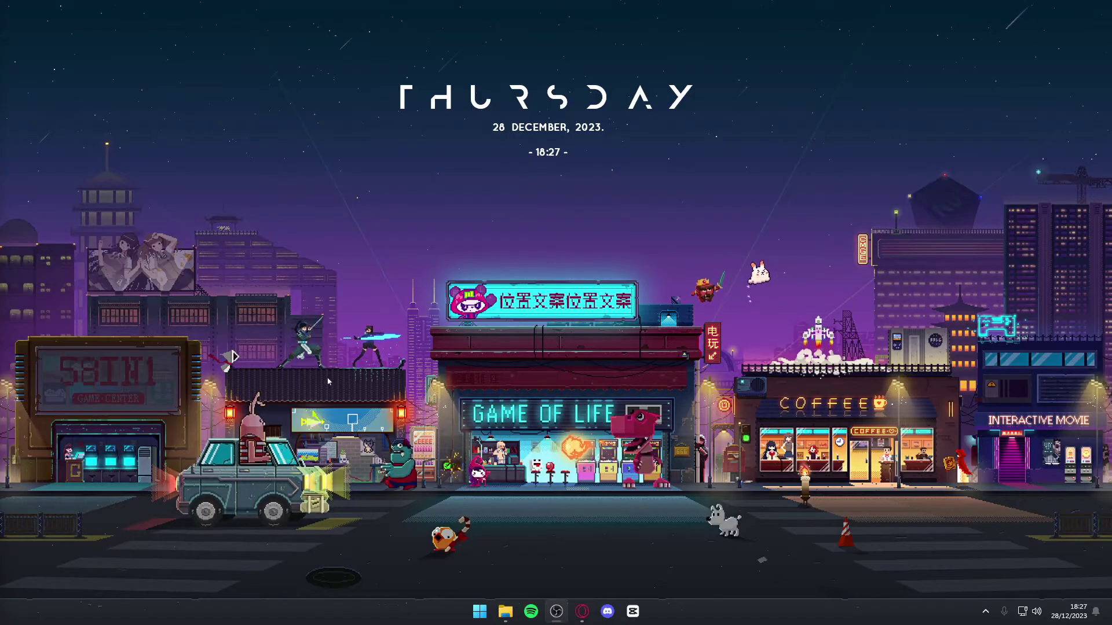
# Step: Exit Rainmeter from its icon among the hidden system tray apps
pyautogui.click(985, 612)
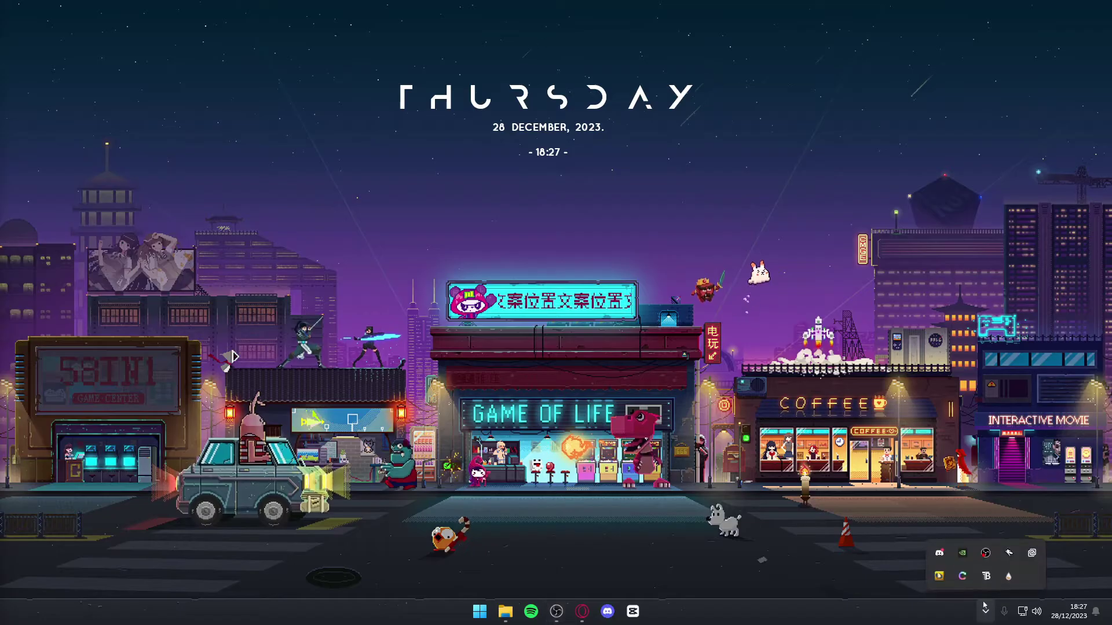
pyautogui.rightClick(1009, 575)
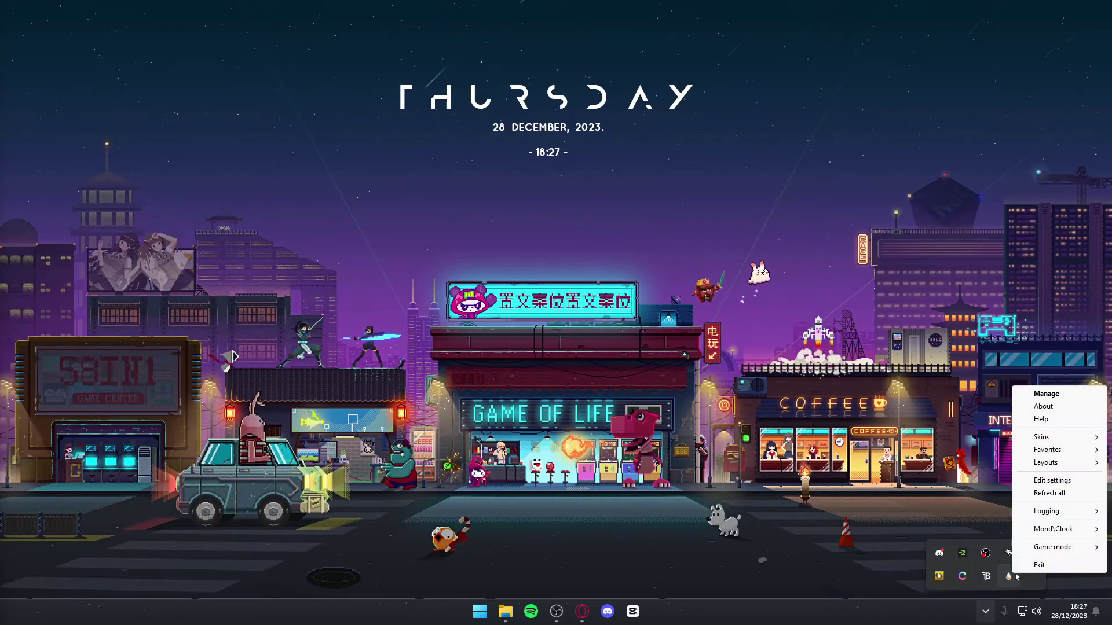
pyautogui.click(1035, 566)
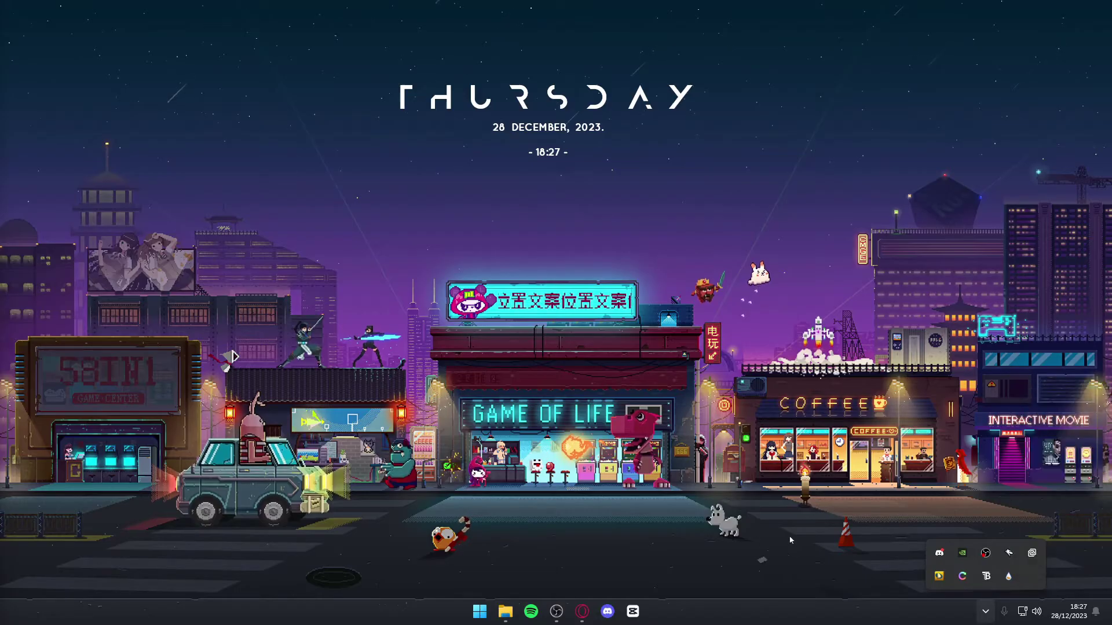
# Step: Open Task Manager from the taskbar and show the Details process list
pyautogui.rightClick(743, 618)
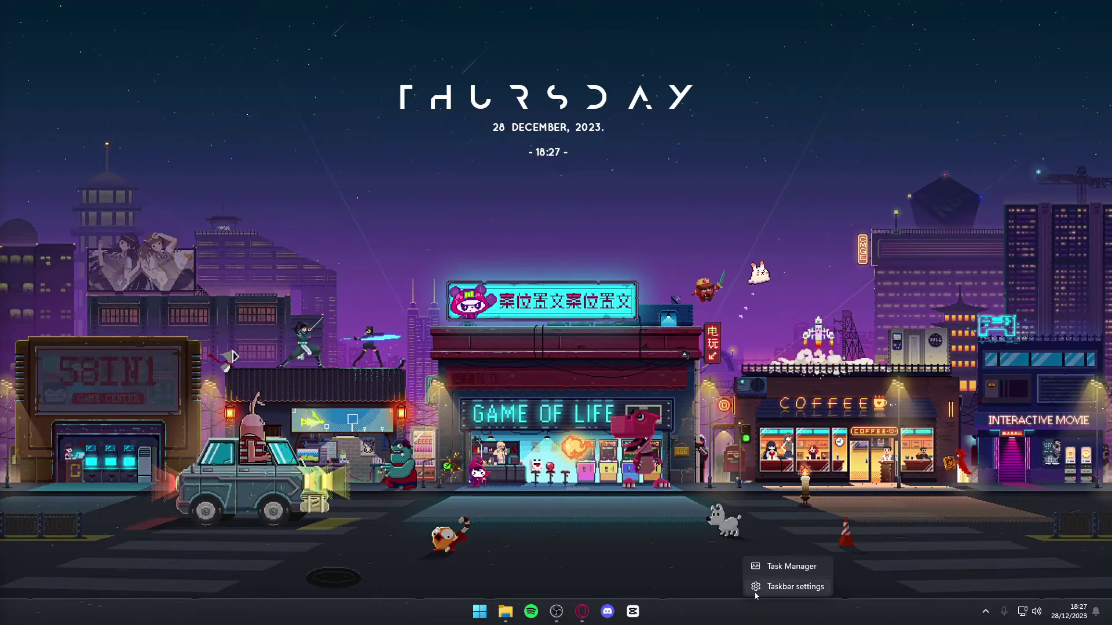
pyautogui.click(771, 563)
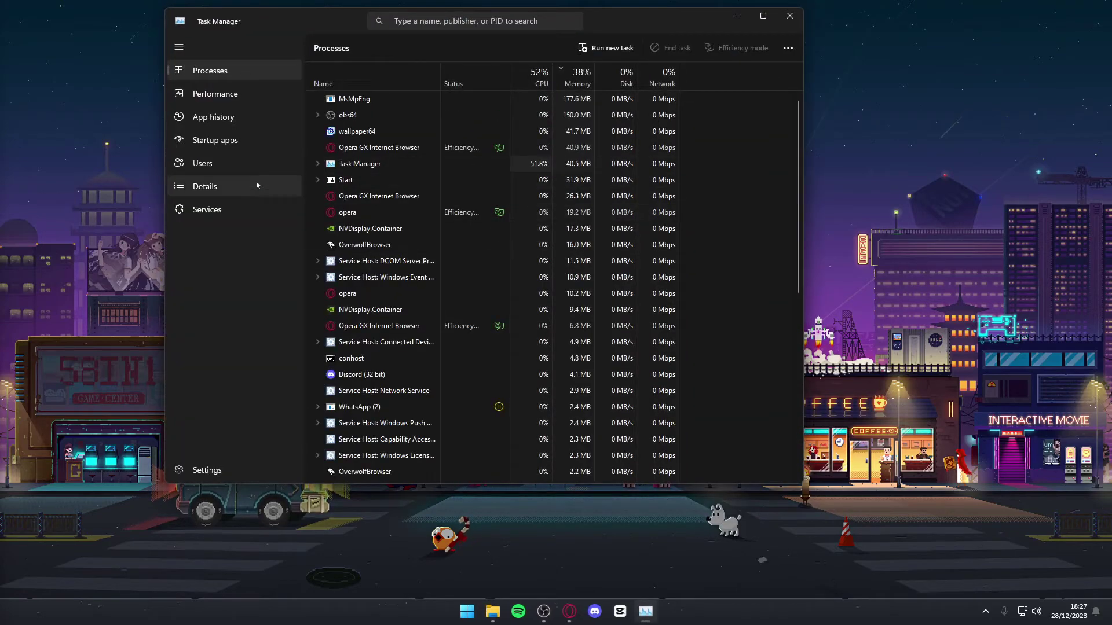
pyautogui.click(205, 186)
pyautogui.scroll(-12, 729, 182)
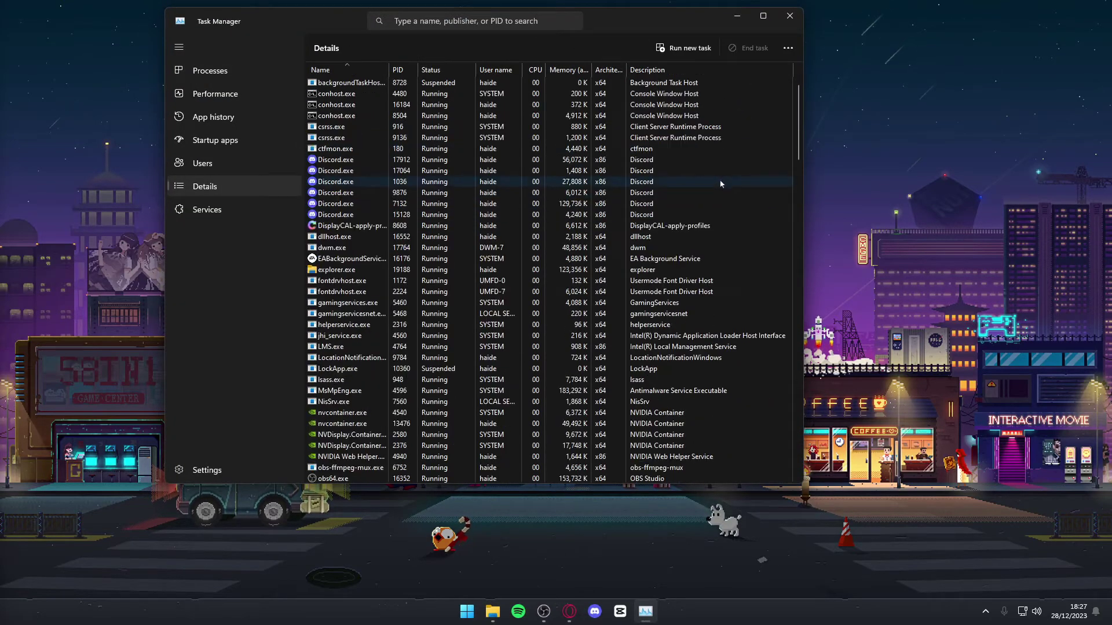
pyautogui.scroll(8, 742, 185)
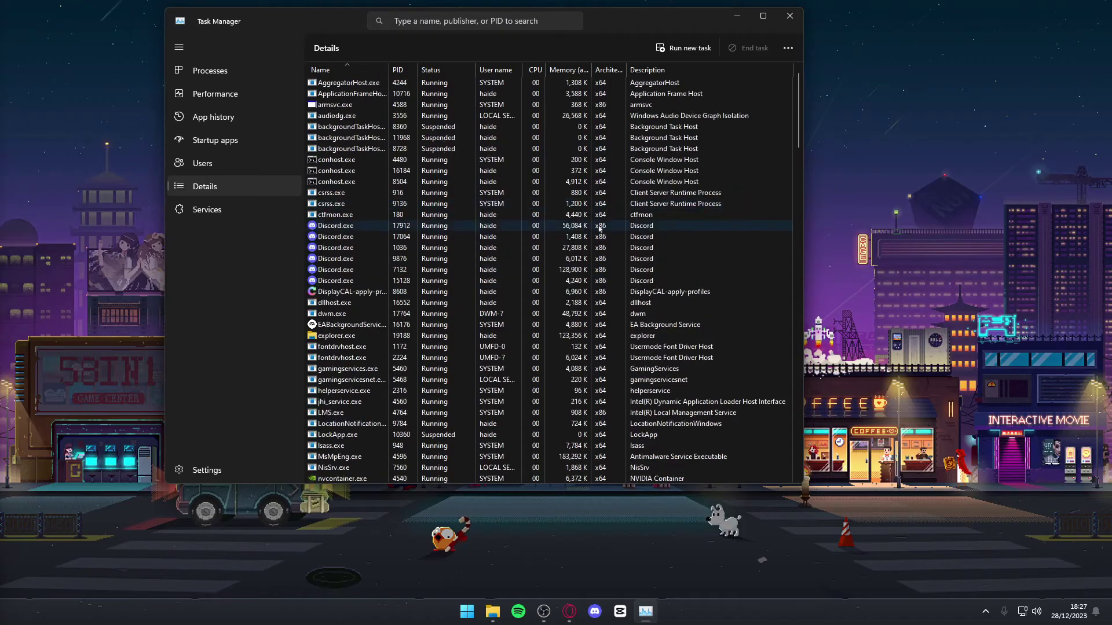
# Step: End the Discord.exe process tree, confirm it, and close Task Manager
pyautogui.rightClick(491, 232)
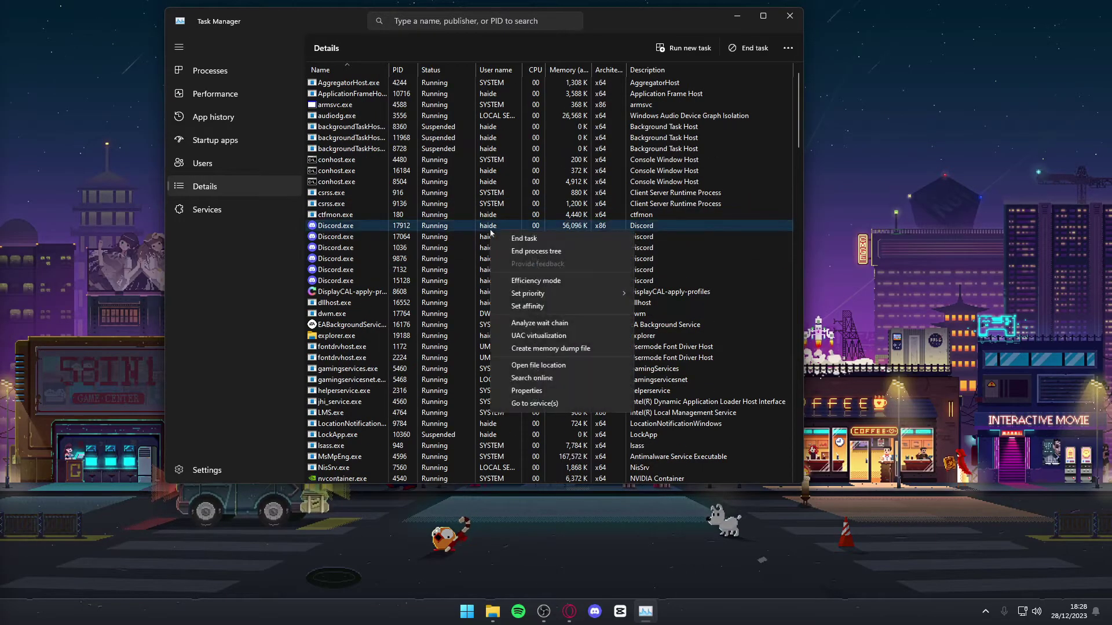
pyautogui.click(527, 252)
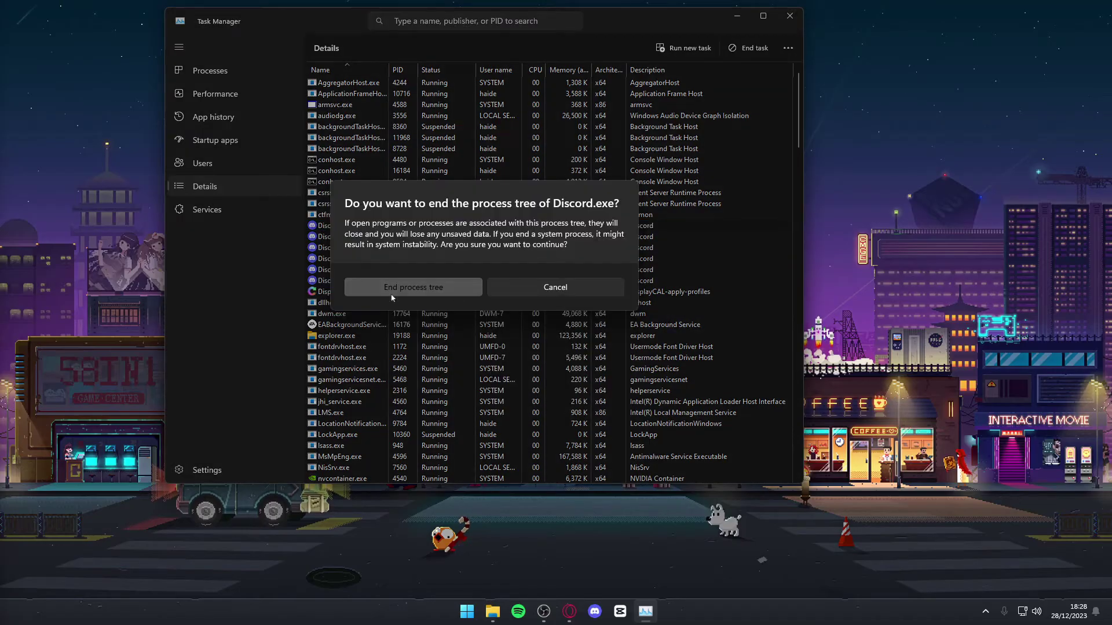
pyautogui.click(406, 288)
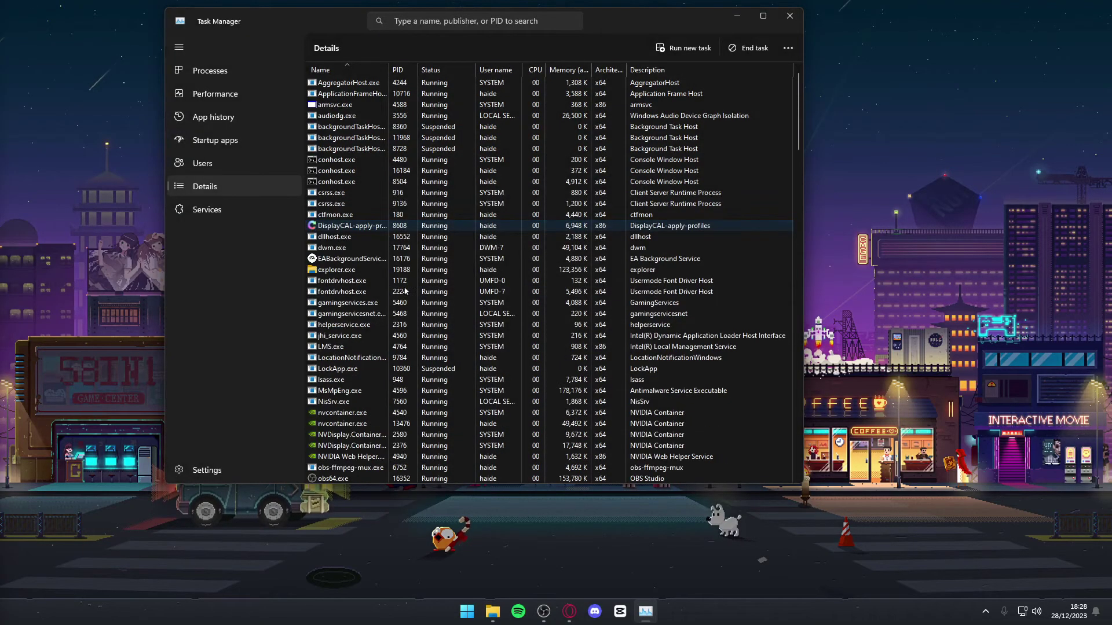
pyautogui.click(789, 17)
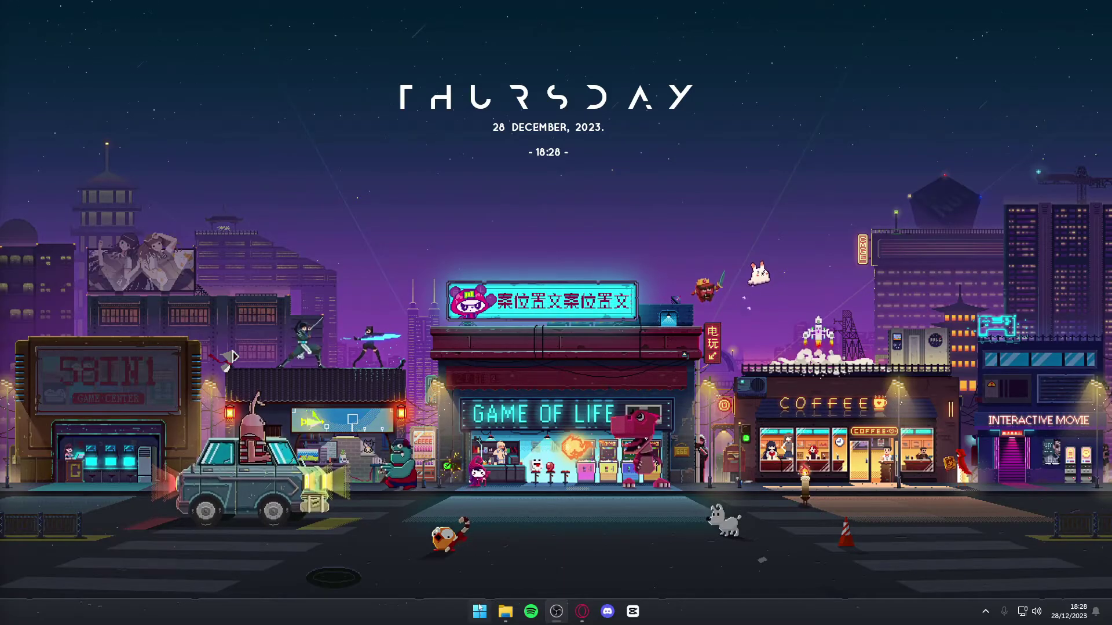
# Step: Open Control Panel from Start and search its settings for 'keyboard'
pyautogui.press('super')
pyautogui.click(446, 199)
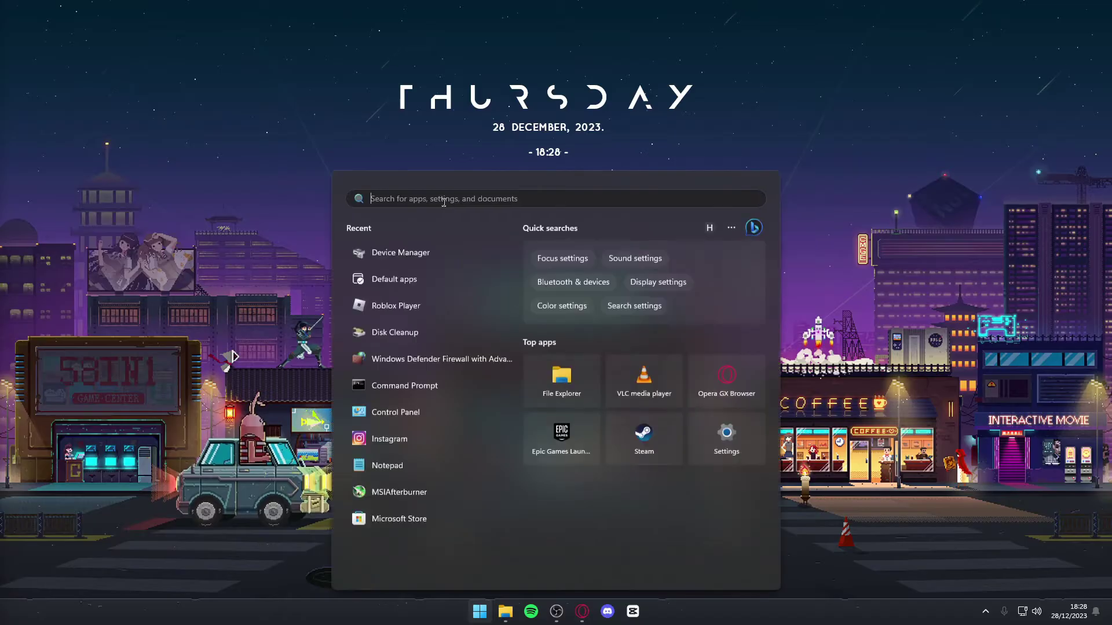
pyautogui.write('control')
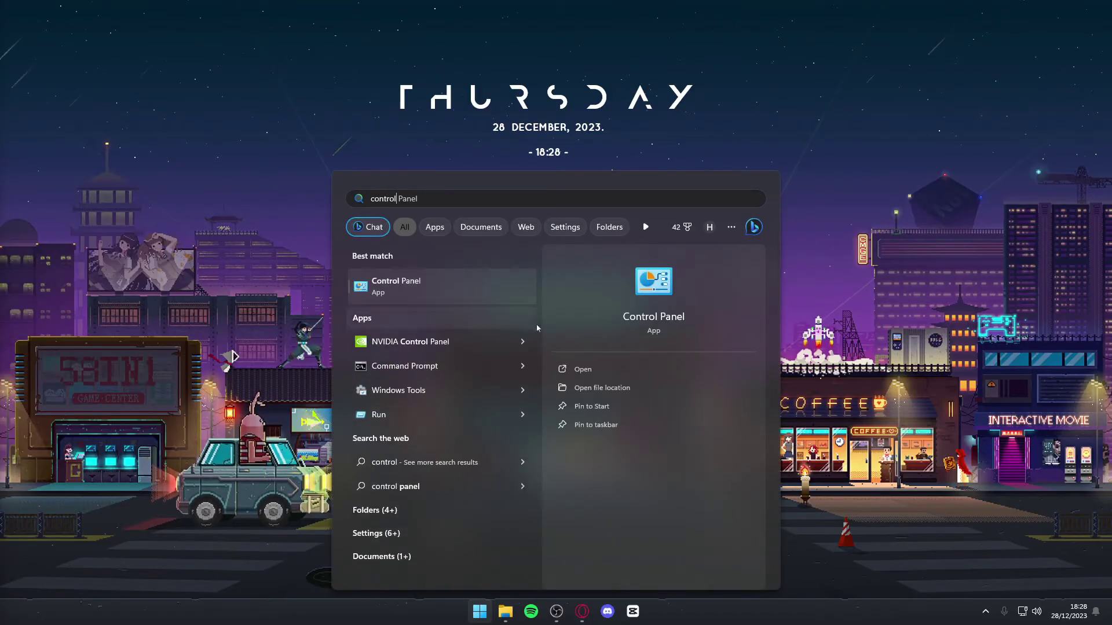
pyautogui.press('Return')
pyautogui.click(991, 29)
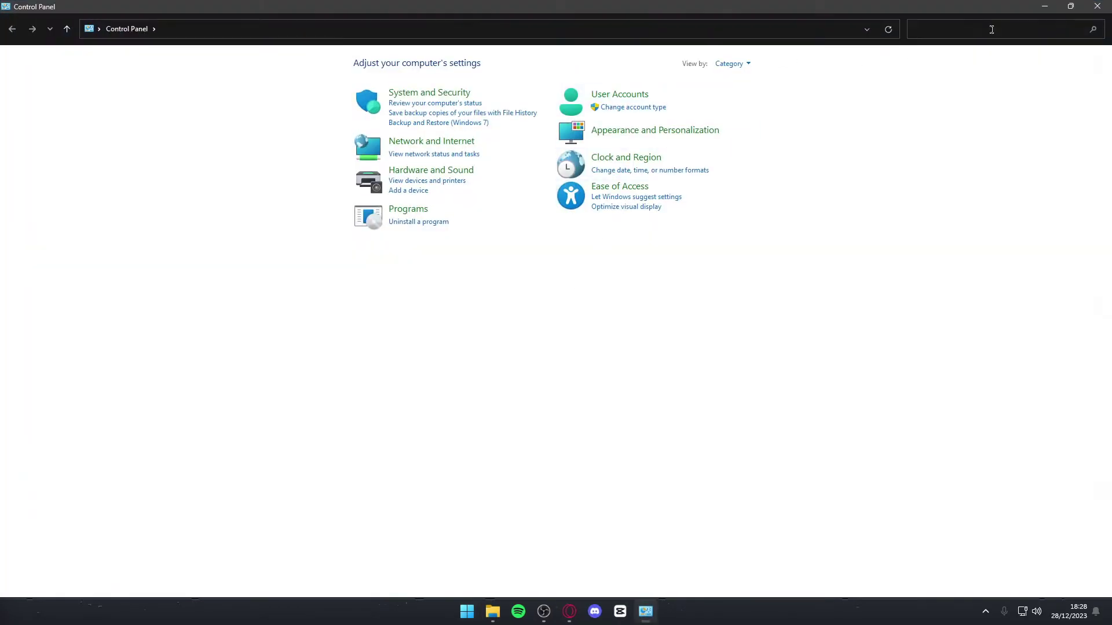
pyautogui.write('keyboard')
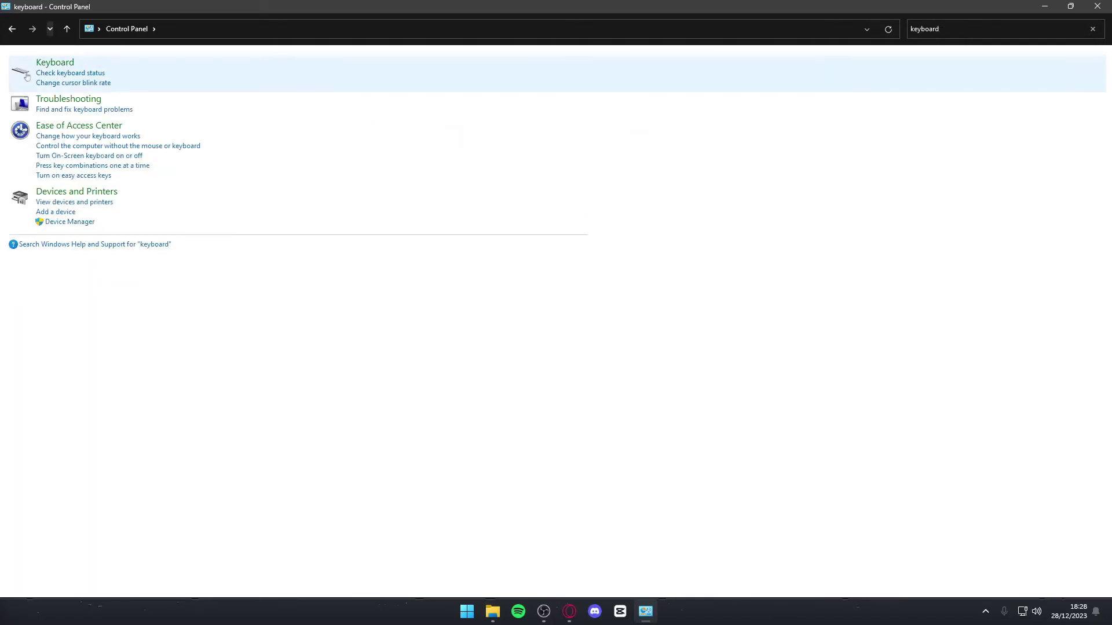
# Step: Set the keyboard character repeat rate to the slowest setting and apply it
pyautogui.click(48, 65)
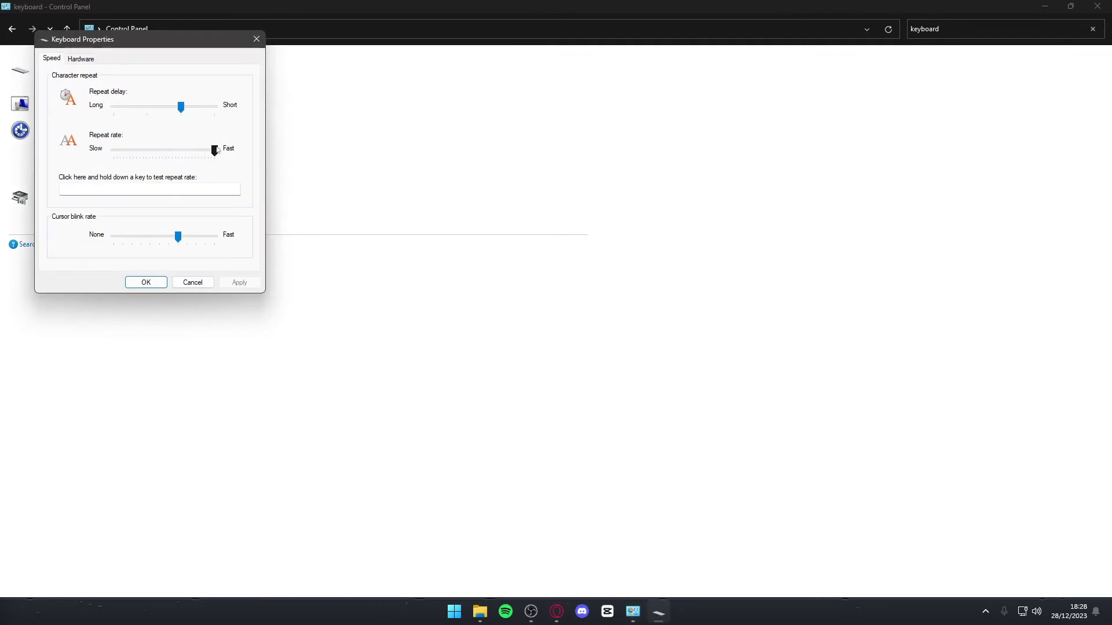
pyautogui.moveTo(215, 152); pyautogui.dragTo(51, 151)
pyautogui.click(234, 284)
pyautogui.click(136, 283)
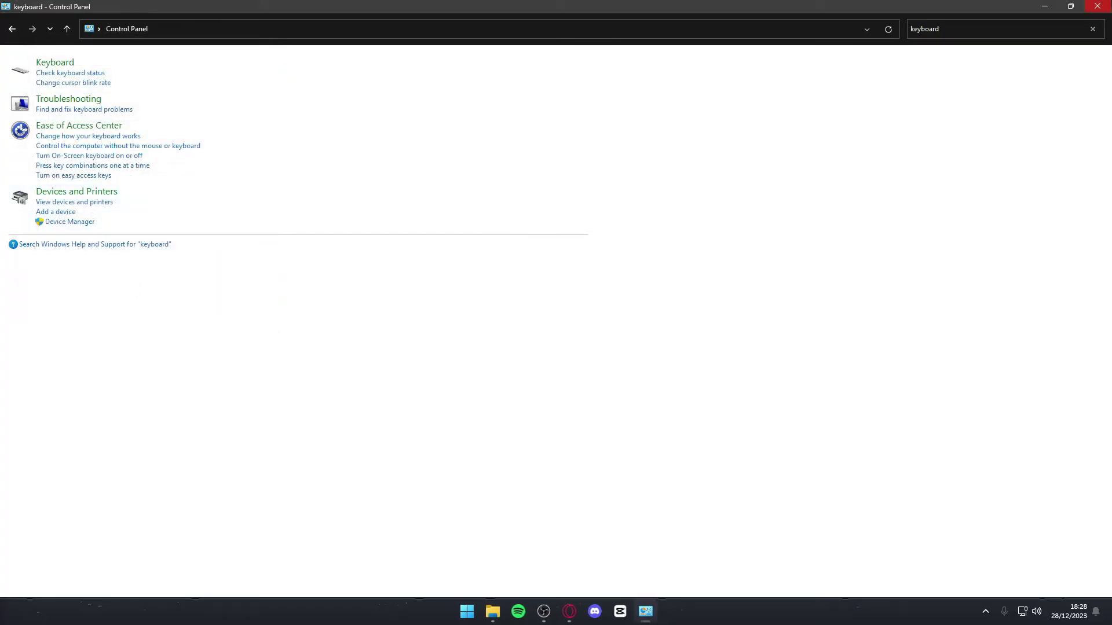
pyautogui.hotkey('alt', 'F4')
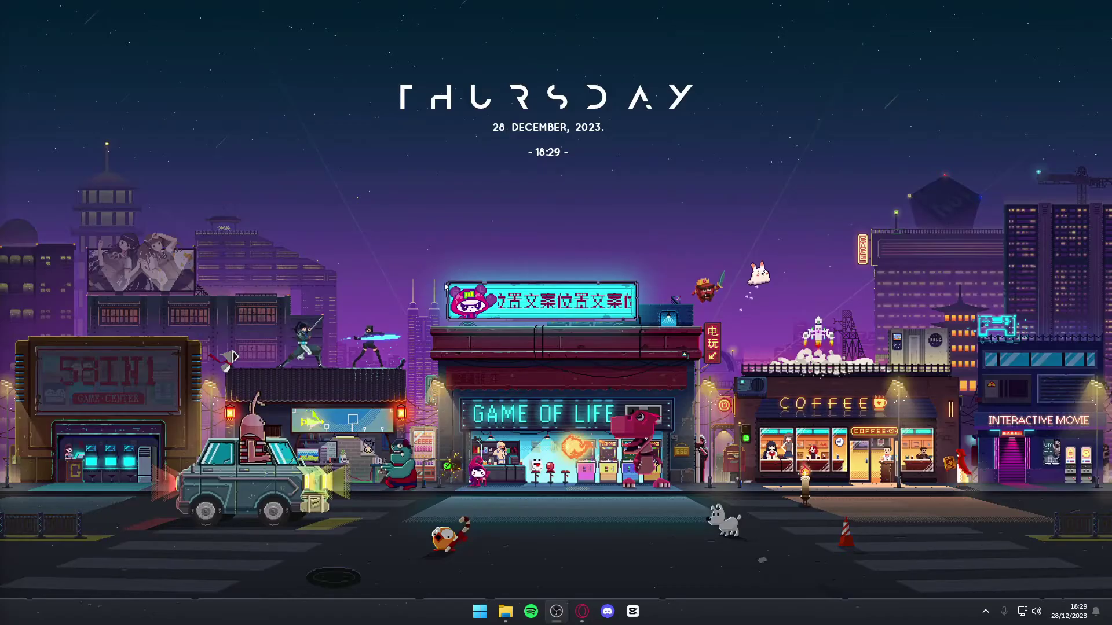
pyautogui.press('super')
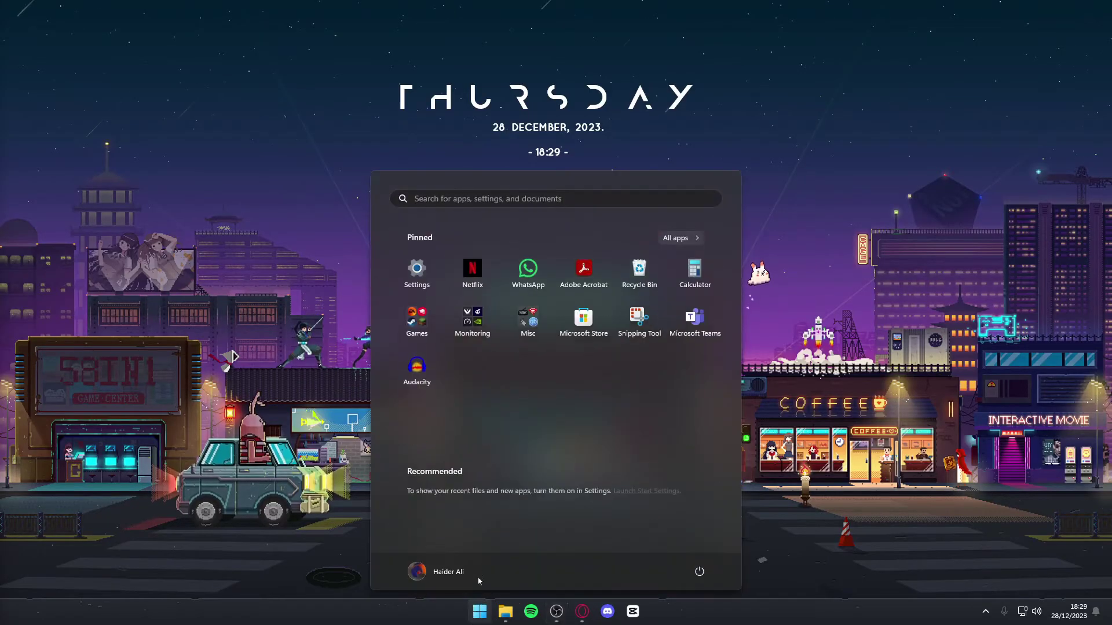
pyautogui.click(418, 267)
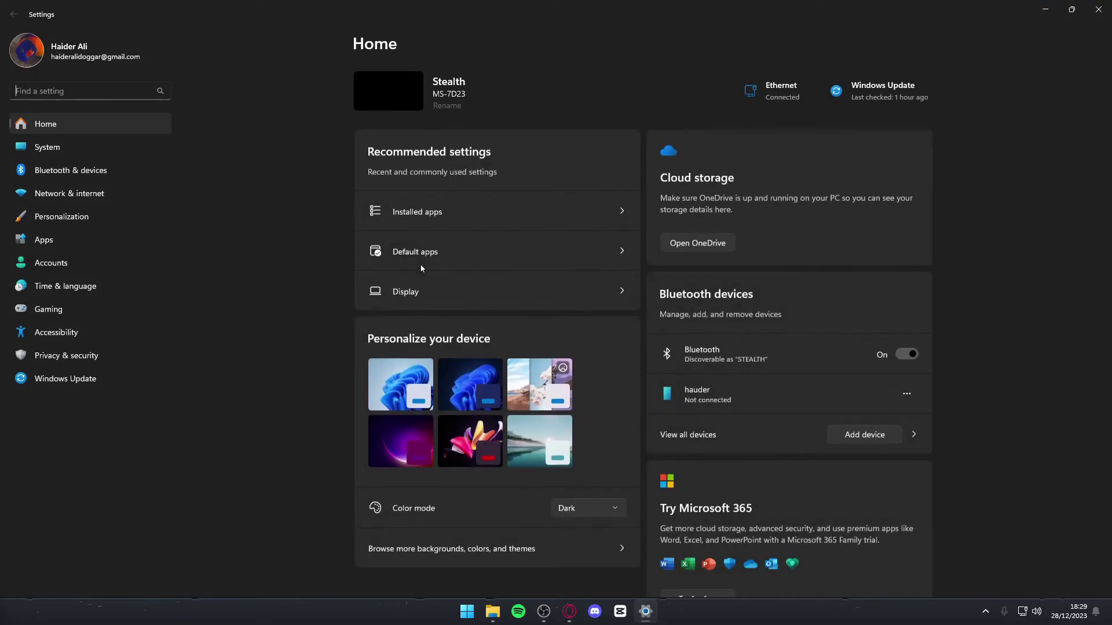
pyautogui.click(94, 336)
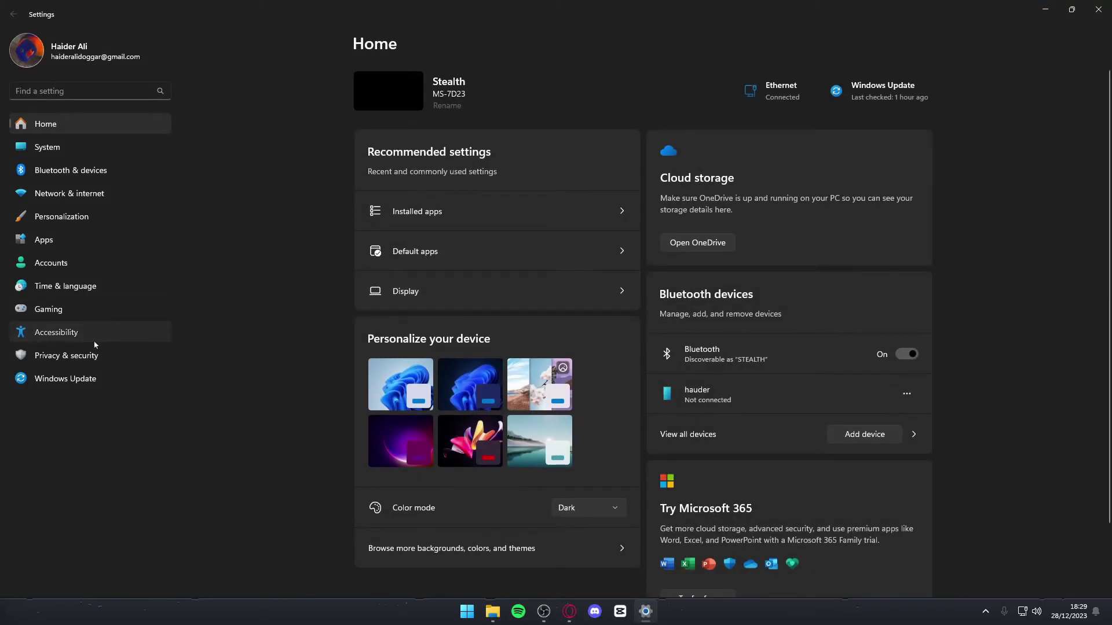
pyautogui.scroll(-3, 464, 360)
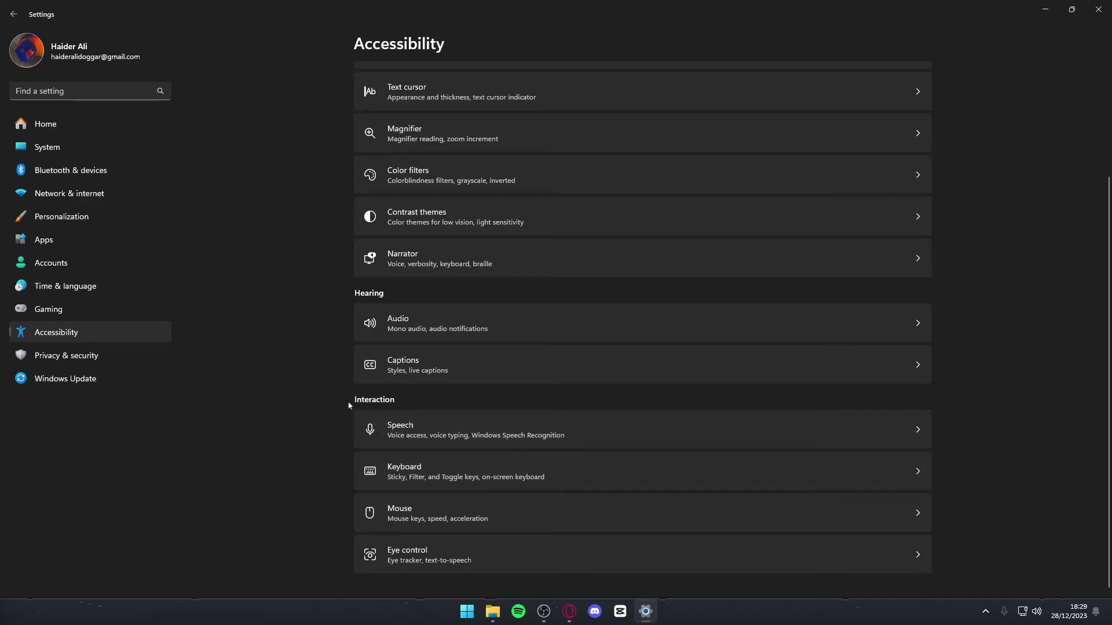
pyautogui.click(455, 467)
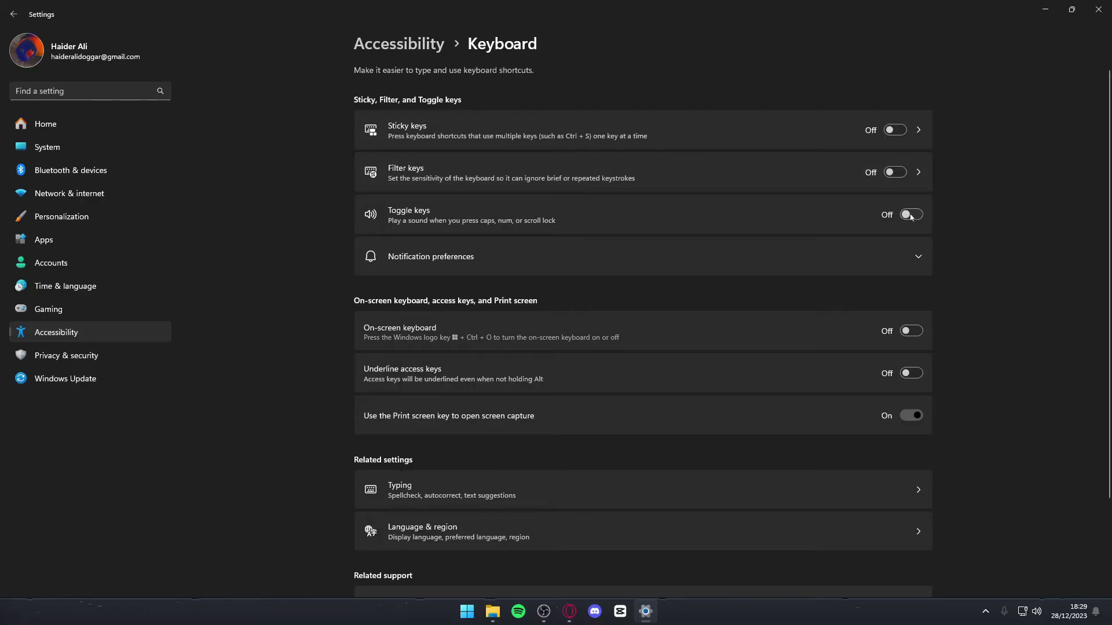
pyautogui.hotkey('alt', 'F4')
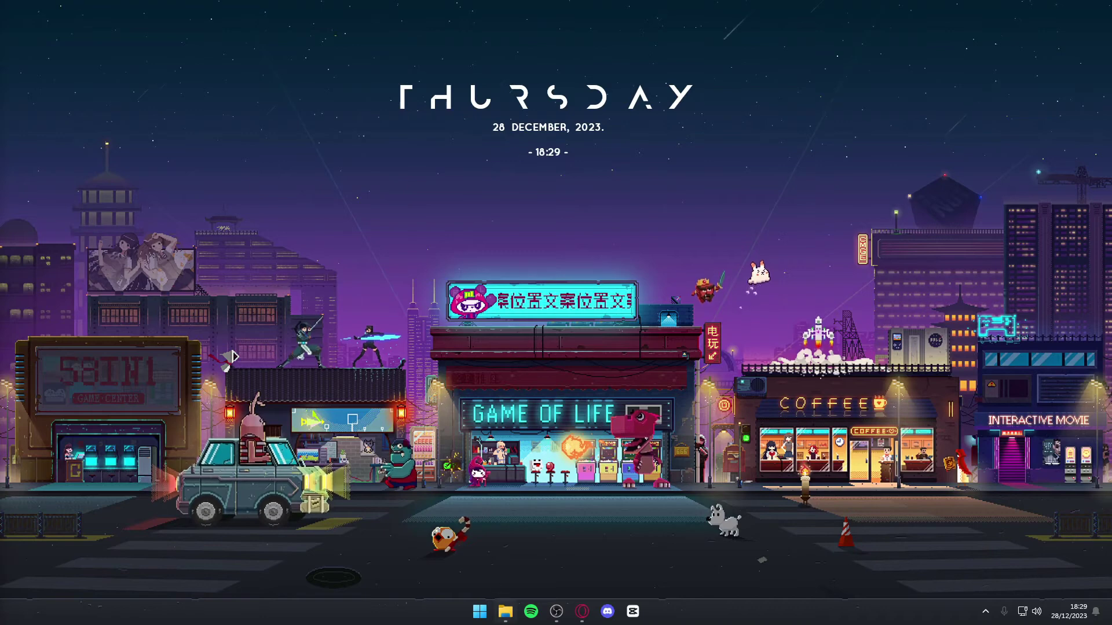
pyautogui.press('super')
pyautogui.click(530, 196)
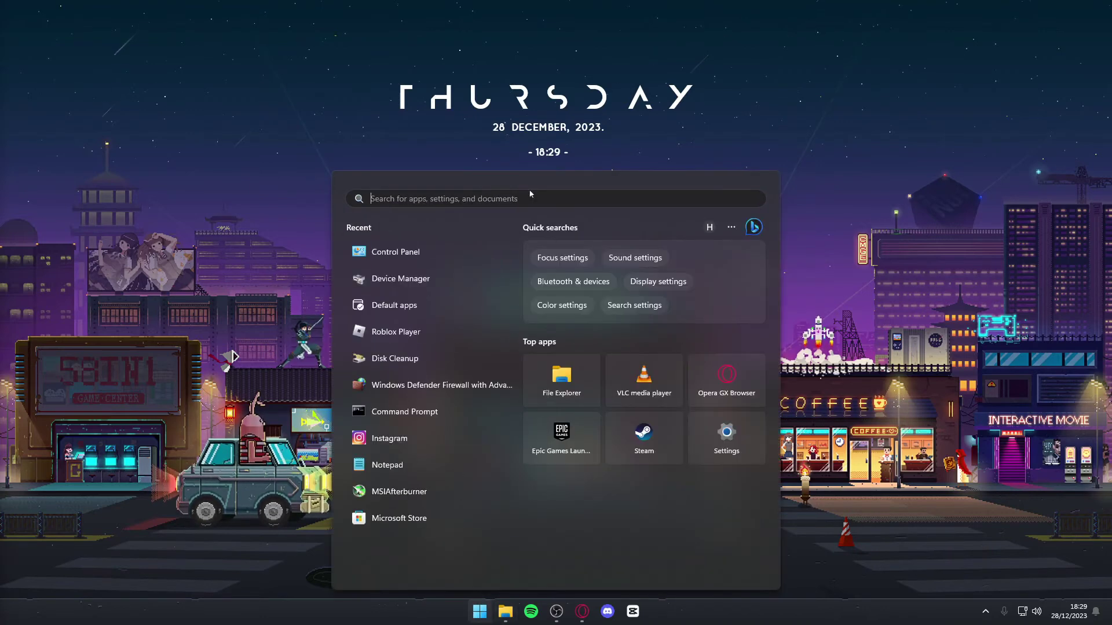
pyautogui.write('device')
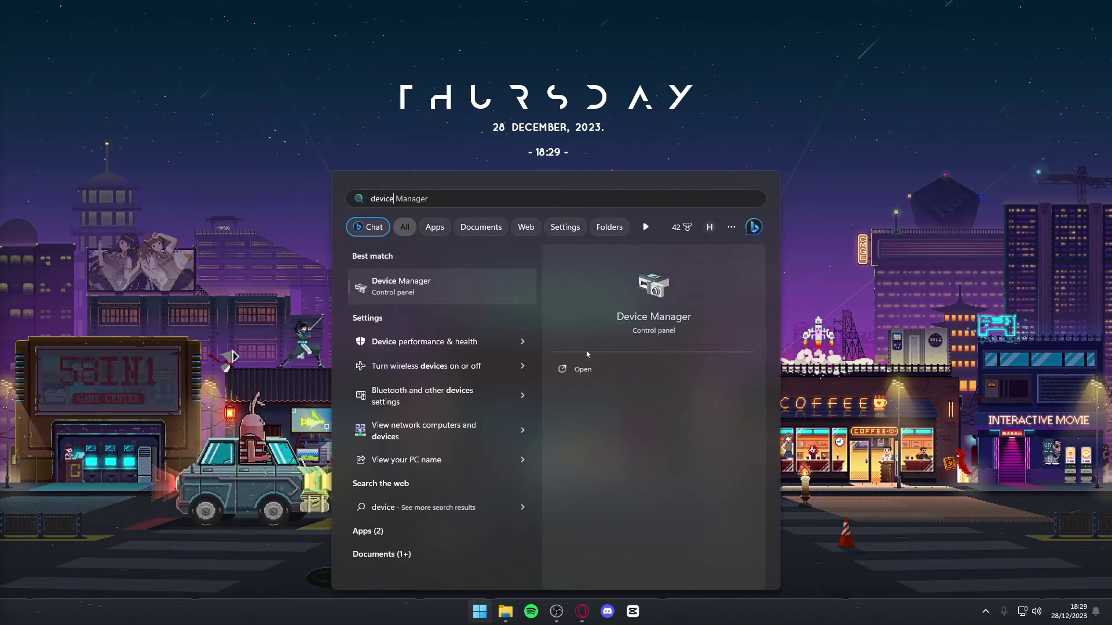
pyautogui.press('Return')
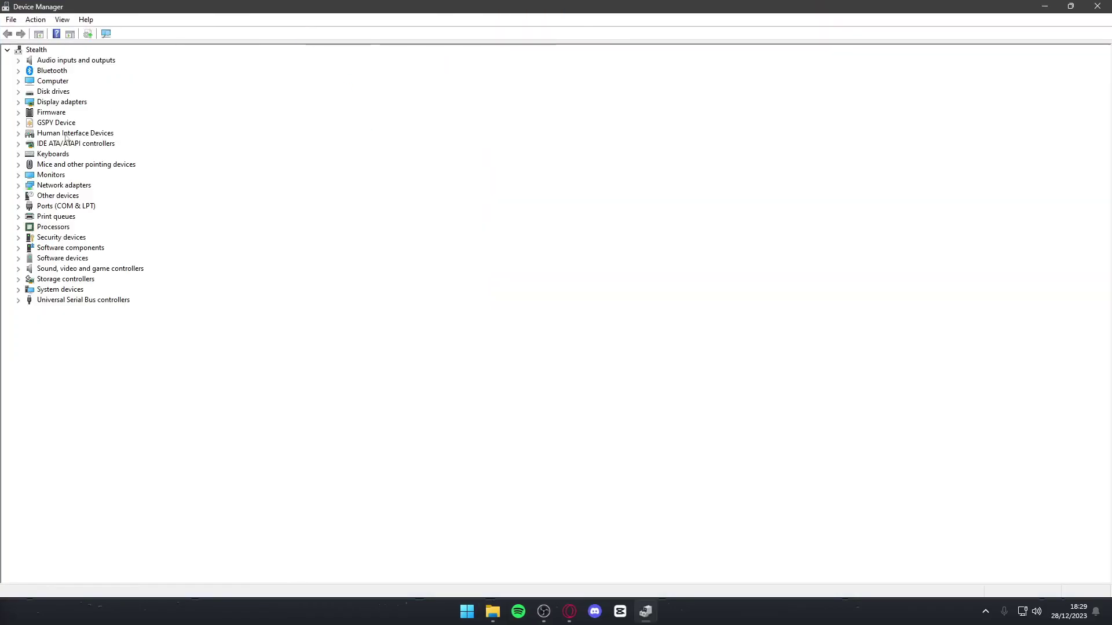
pyautogui.click(19, 155)
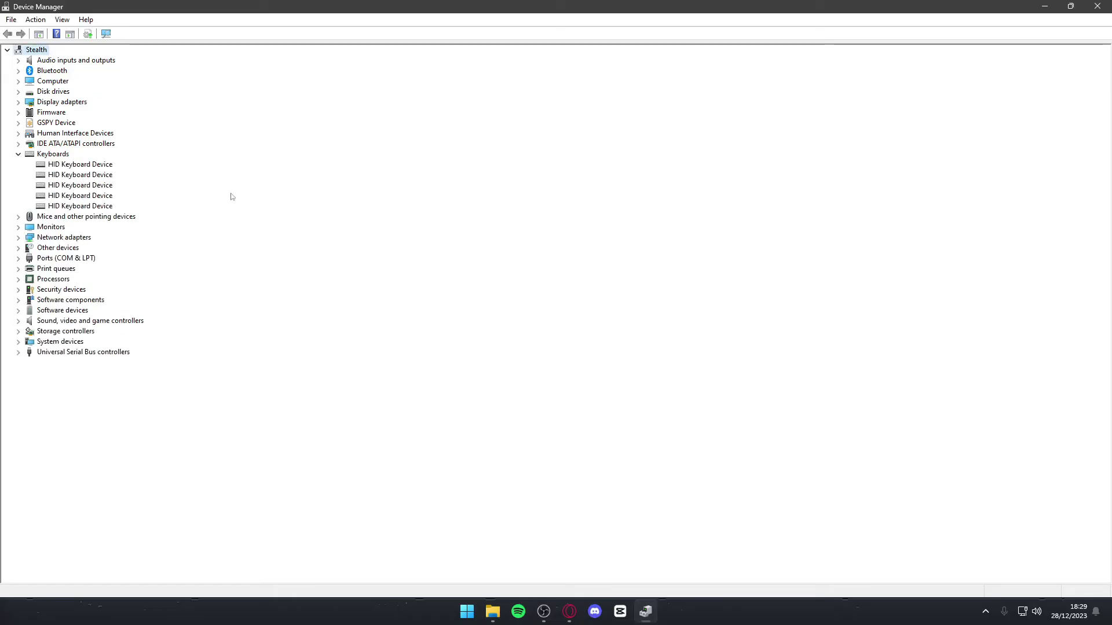
pyautogui.click(78, 164)
pyautogui.rightClick(74, 167)
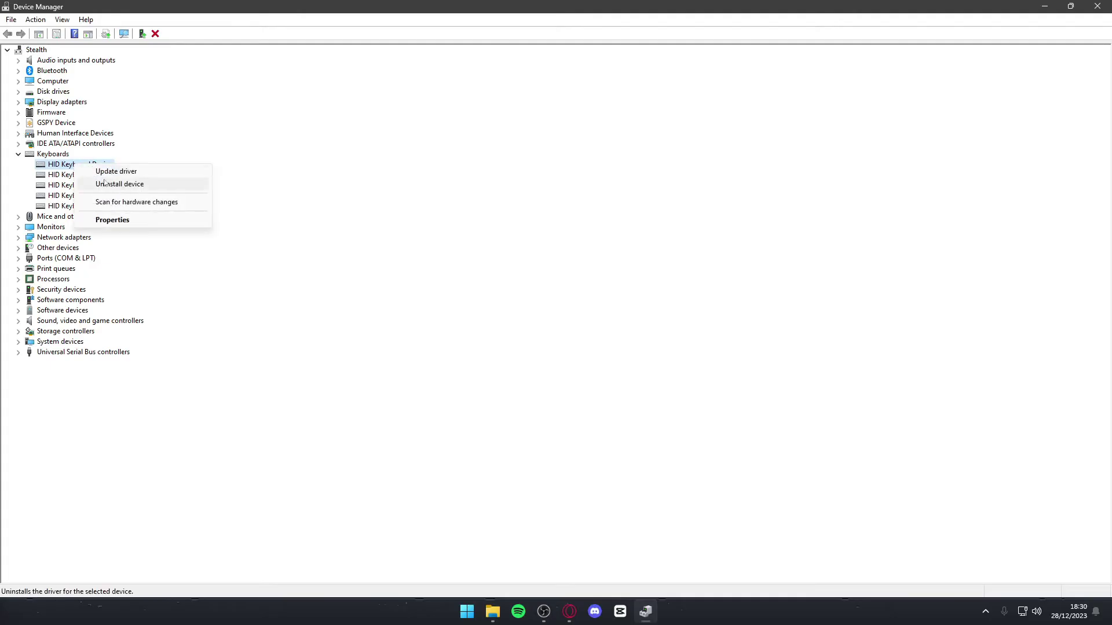
pyautogui.click(105, 221)
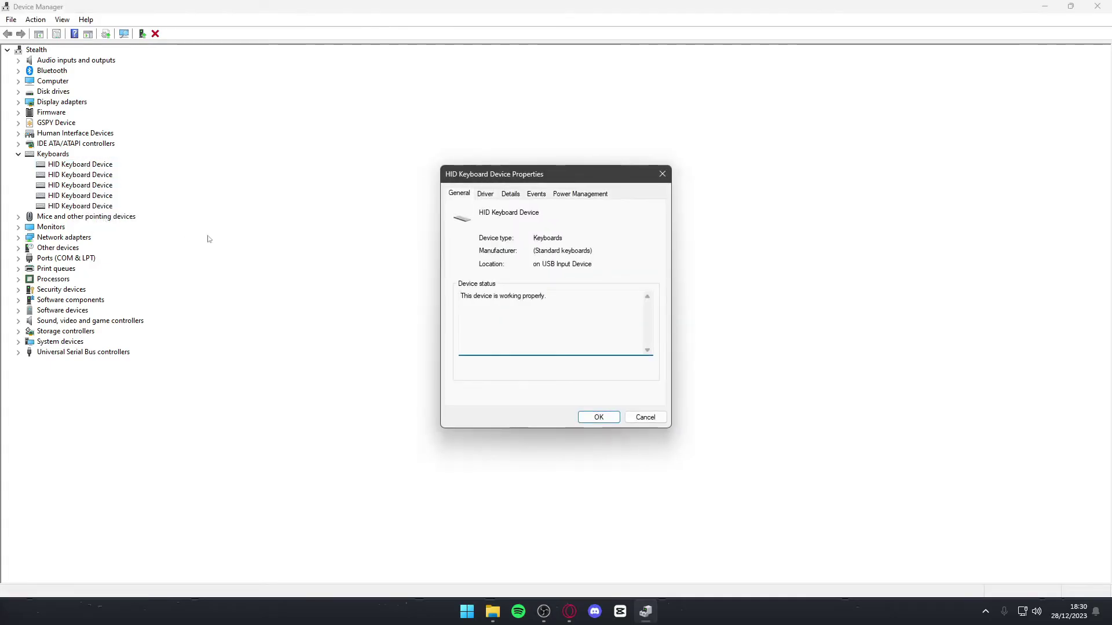
pyautogui.click(486, 196)
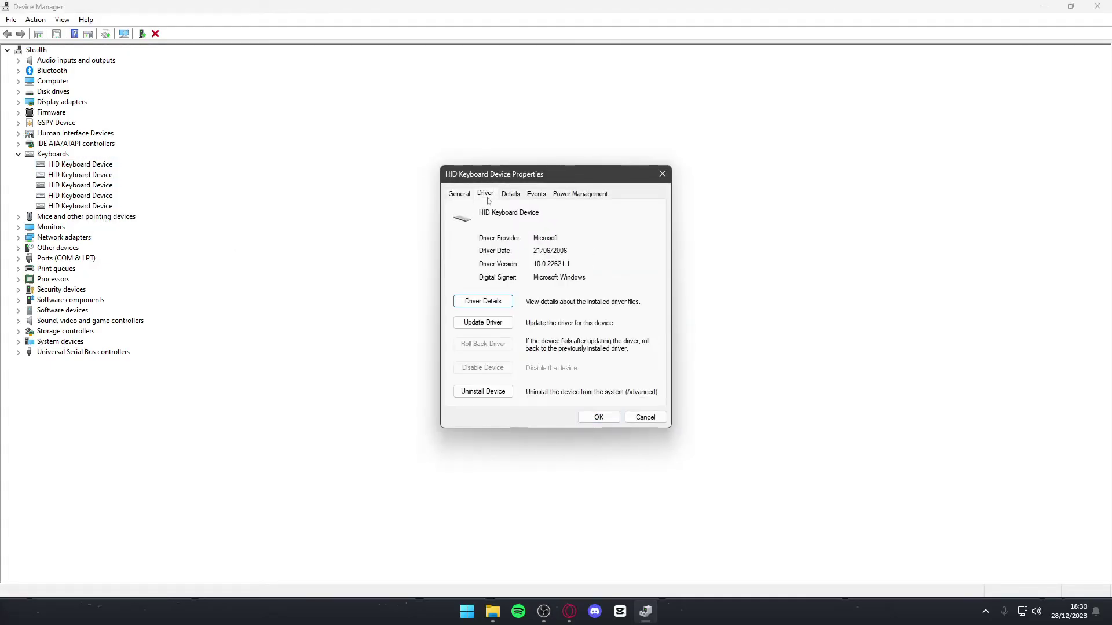
pyautogui.click(491, 323)
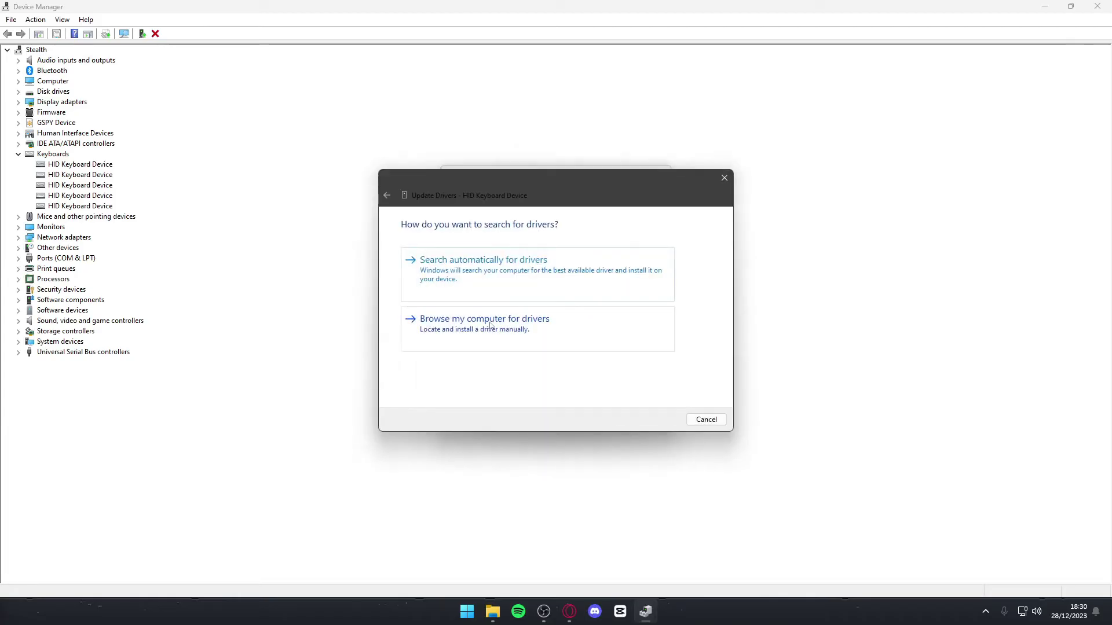
pyautogui.click(516, 267)
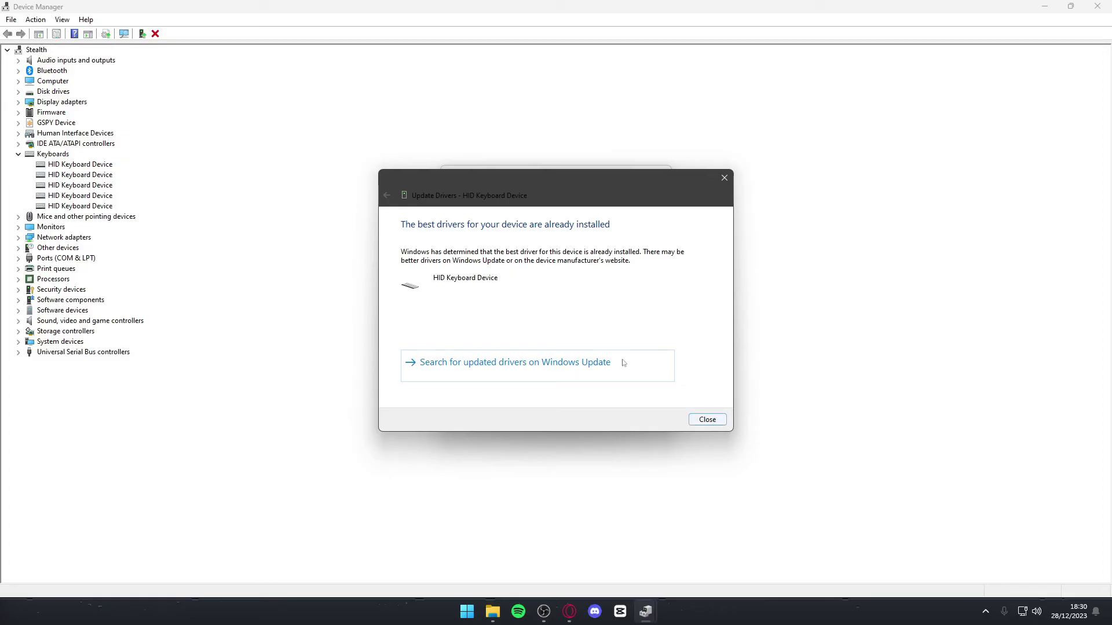
pyautogui.click(707, 419)
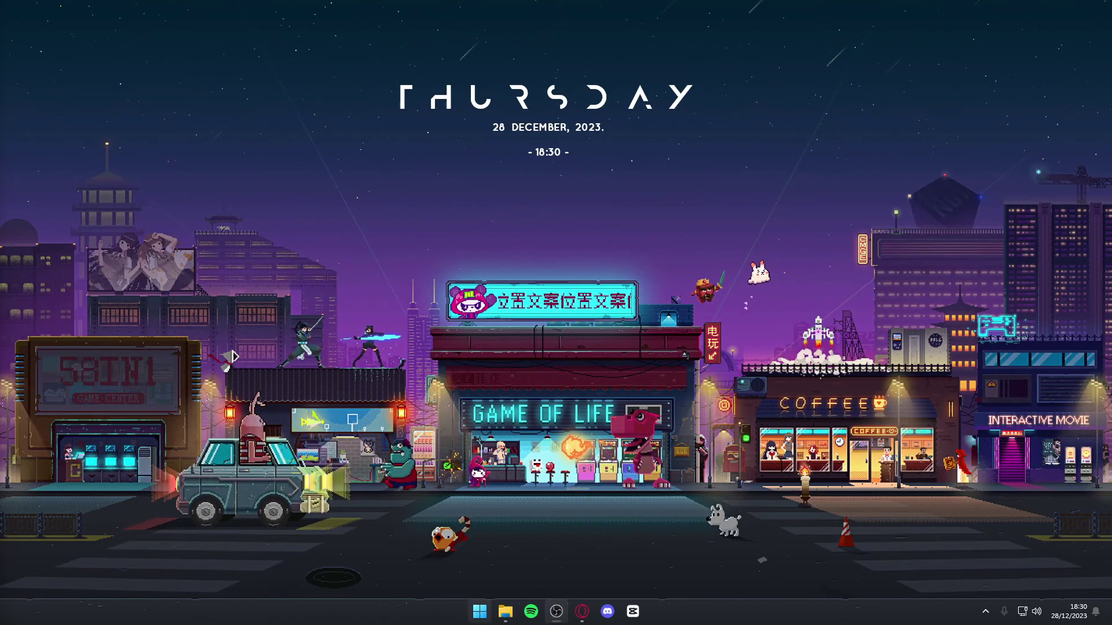
# Step: Open Settings' Installed apps list and search it for 'roblox'
pyautogui.click(480, 611)
pyautogui.click(415, 272)
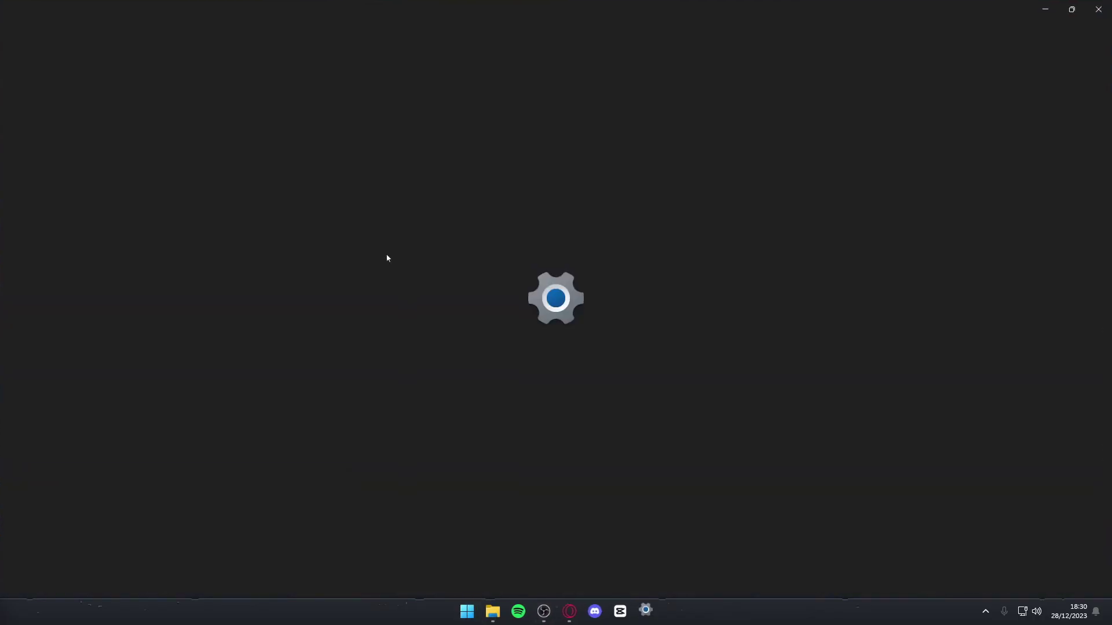
pyautogui.click(82, 240)
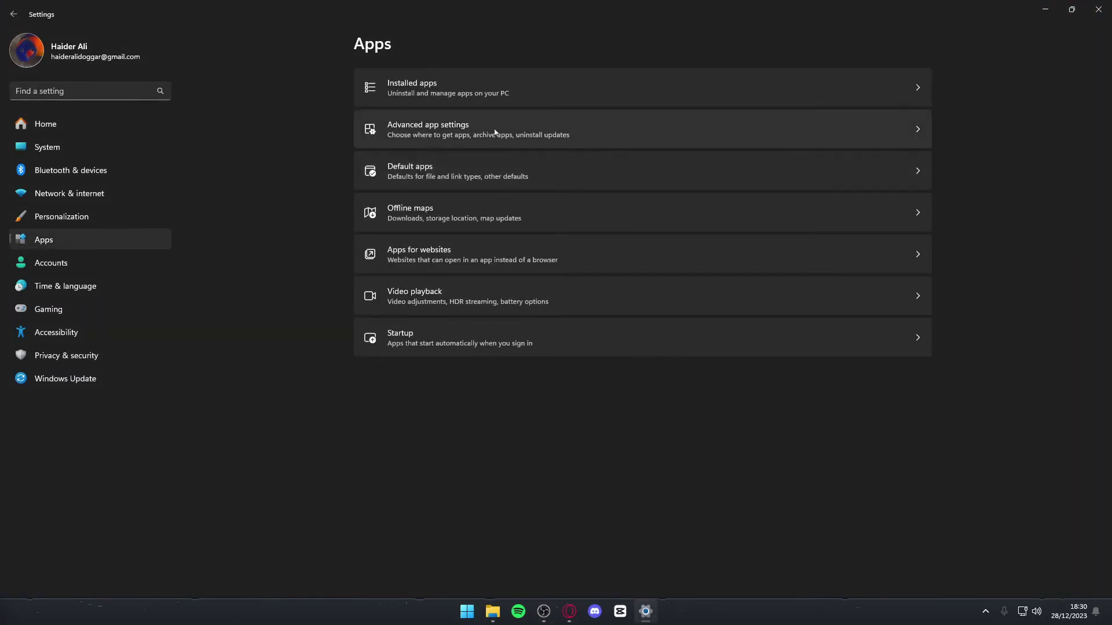
pyautogui.click(516, 102)
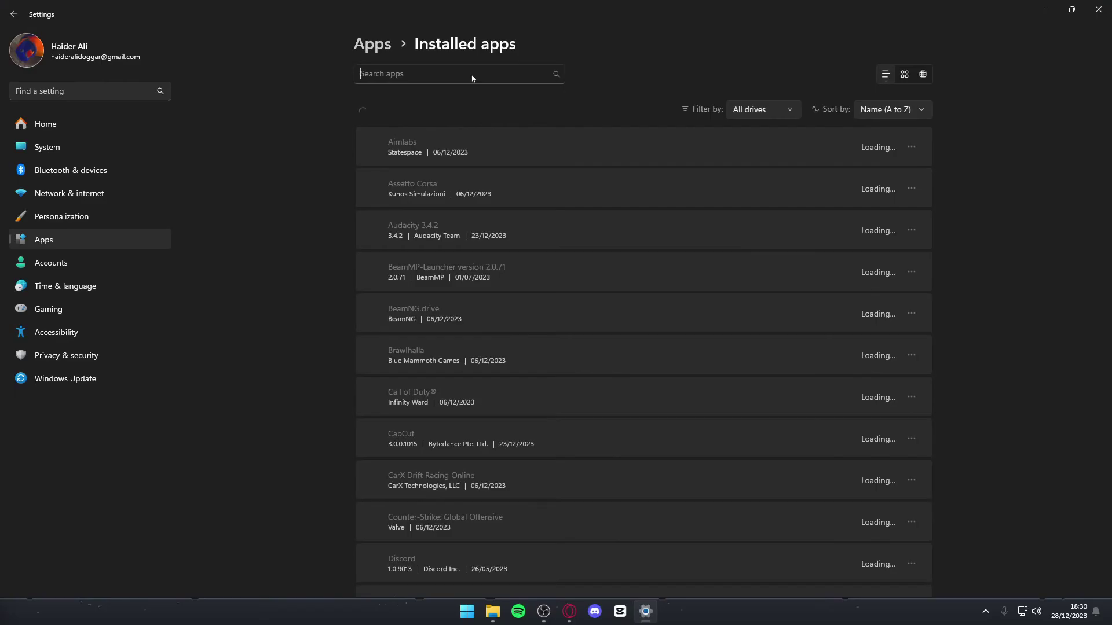
pyautogui.write('roblox')
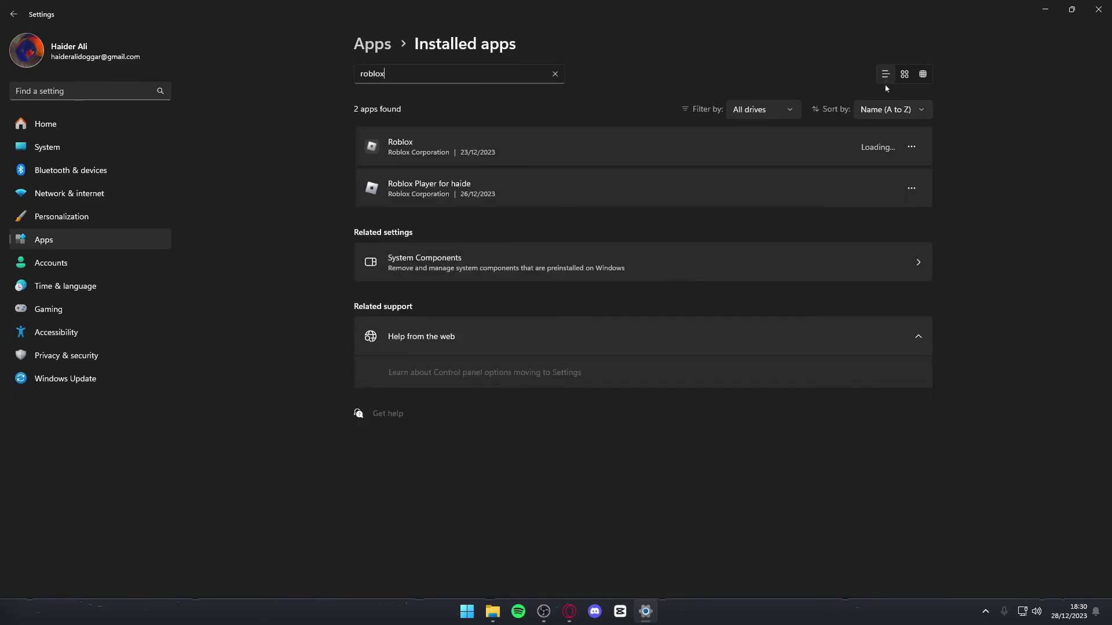
# Step: Uninstall the Roblox app, confirm the removal, and close Settings
pyautogui.click(910, 147)
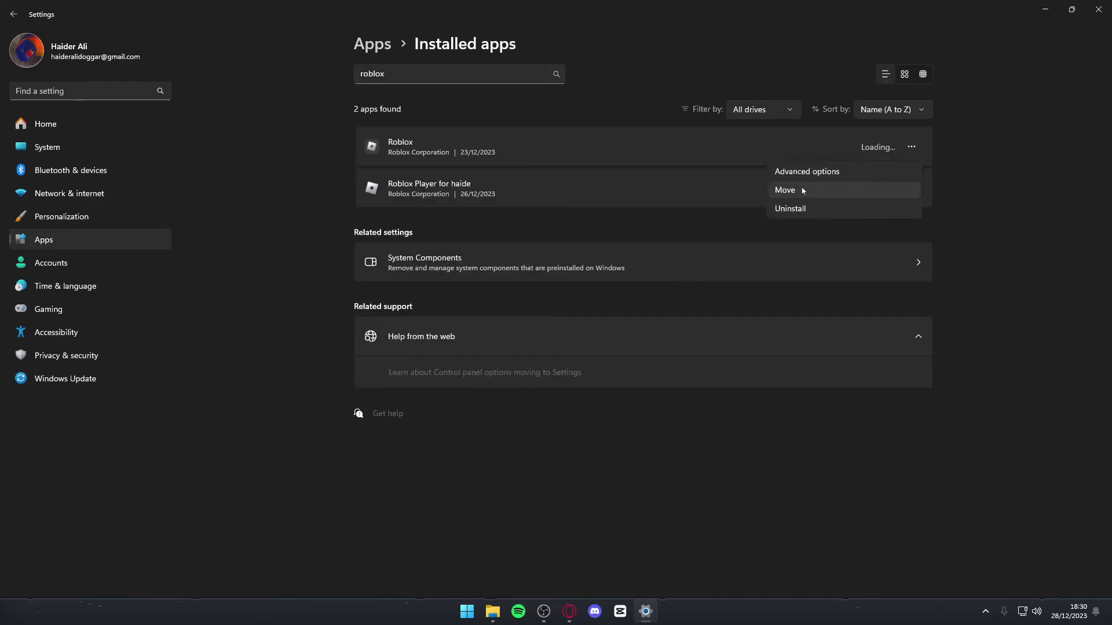
pyautogui.click(793, 207)
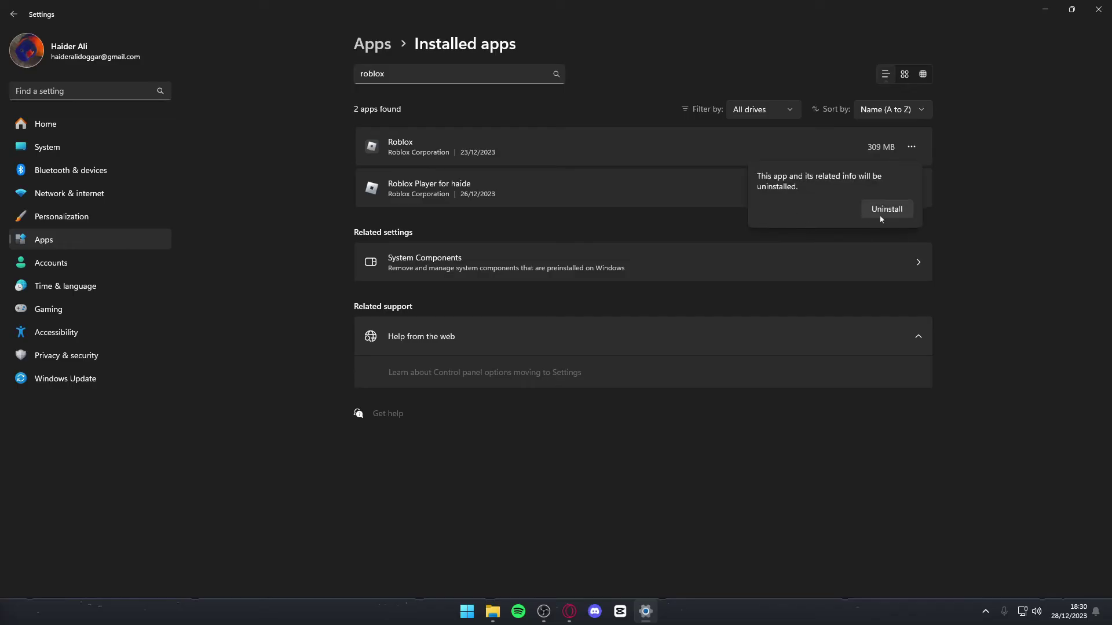
pyautogui.click(881, 217)
pyautogui.click(911, 188)
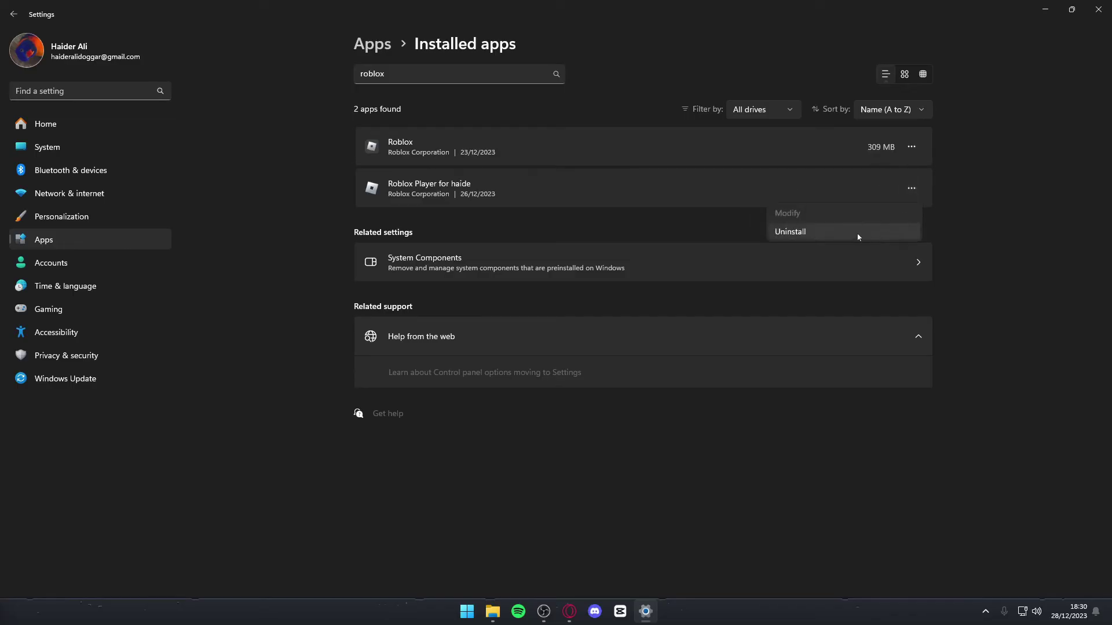
pyautogui.click(1098, 9)
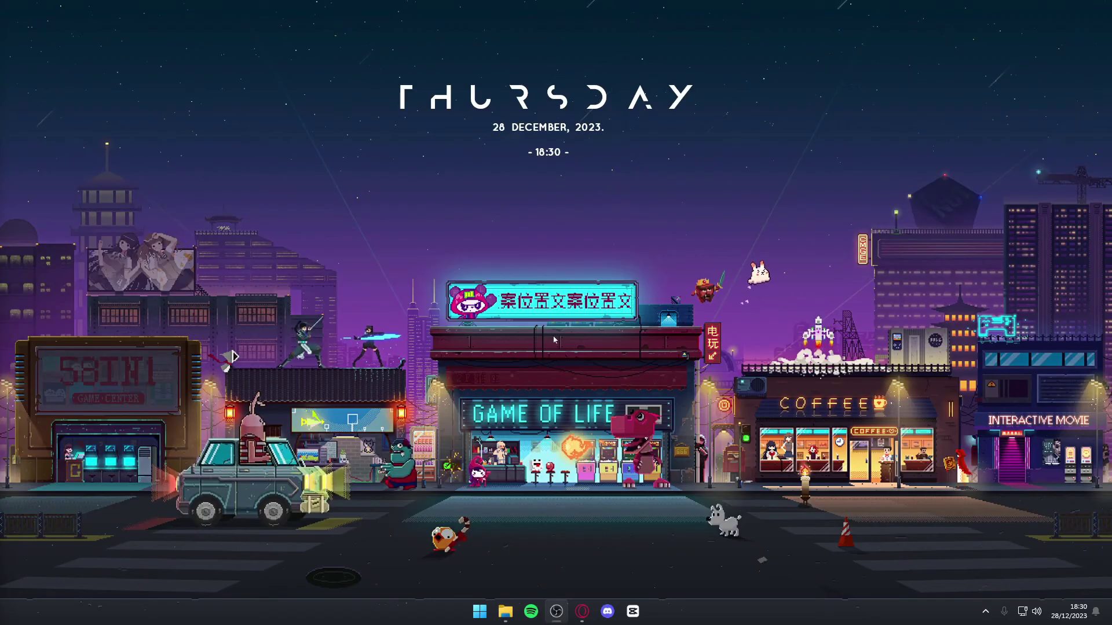
pyautogui.press('super')
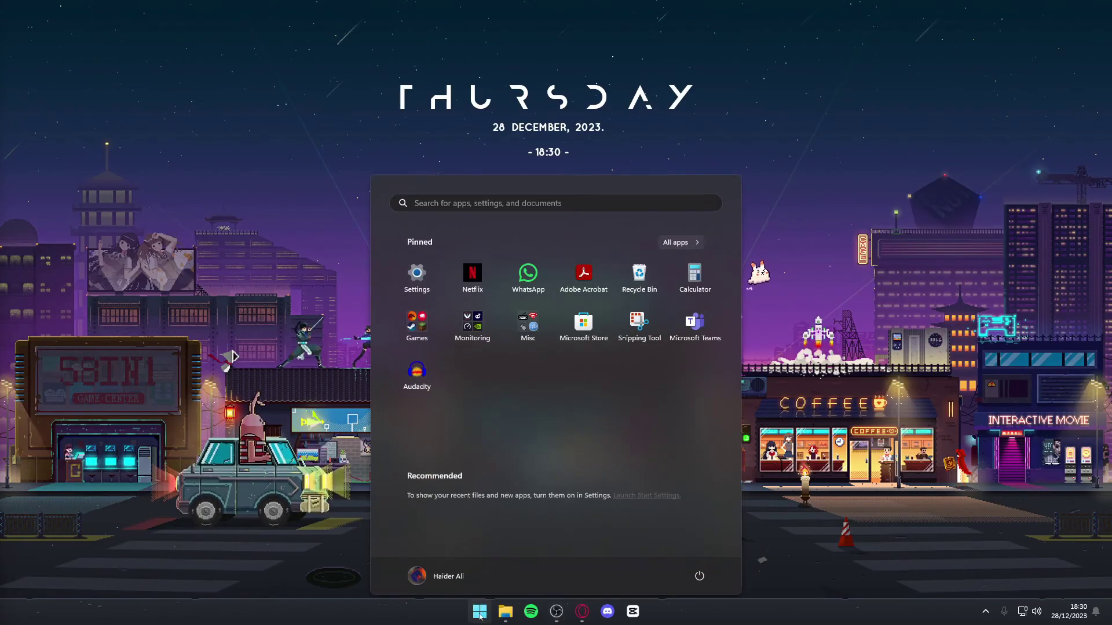
pyautogui.click(584, 458)
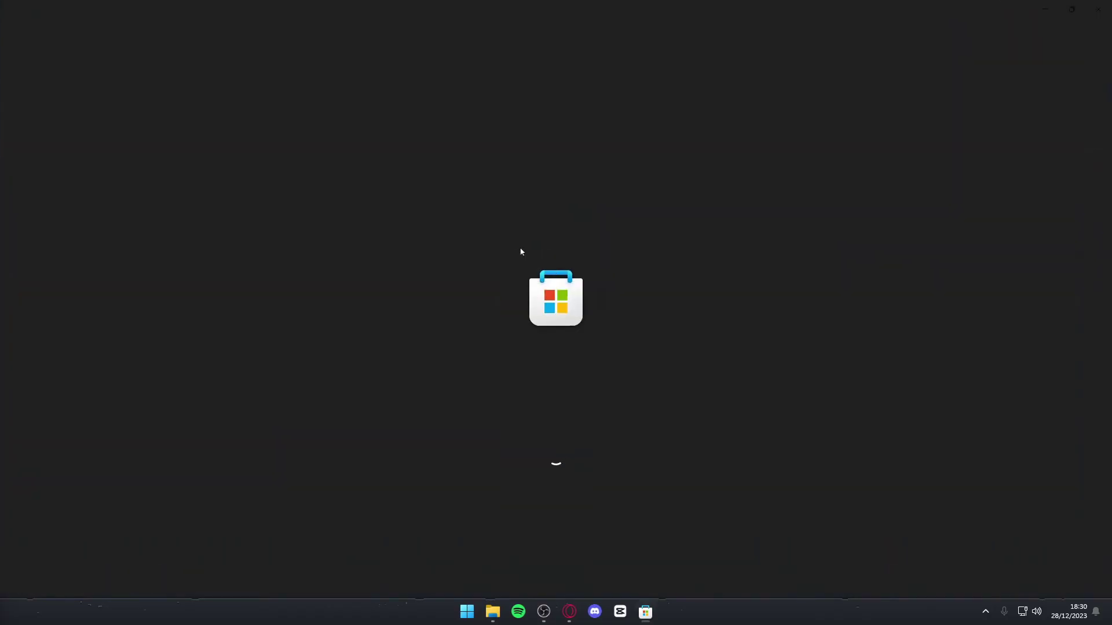
pyautogui.click(447, 15)
pyautogui.click(462, 57)
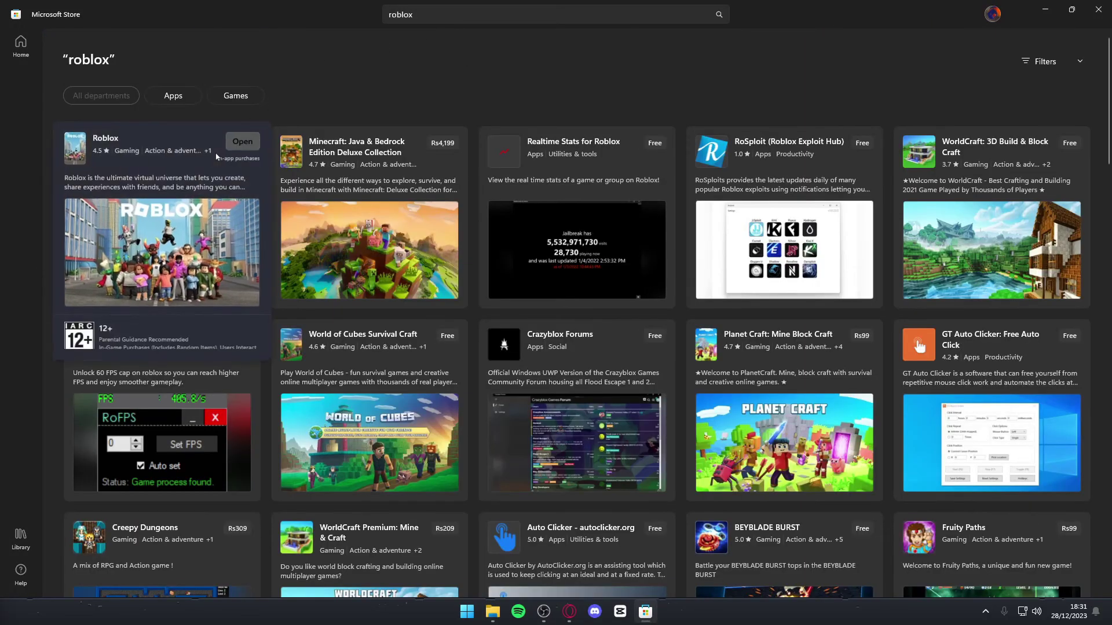
pyautogui.click(217, 155)
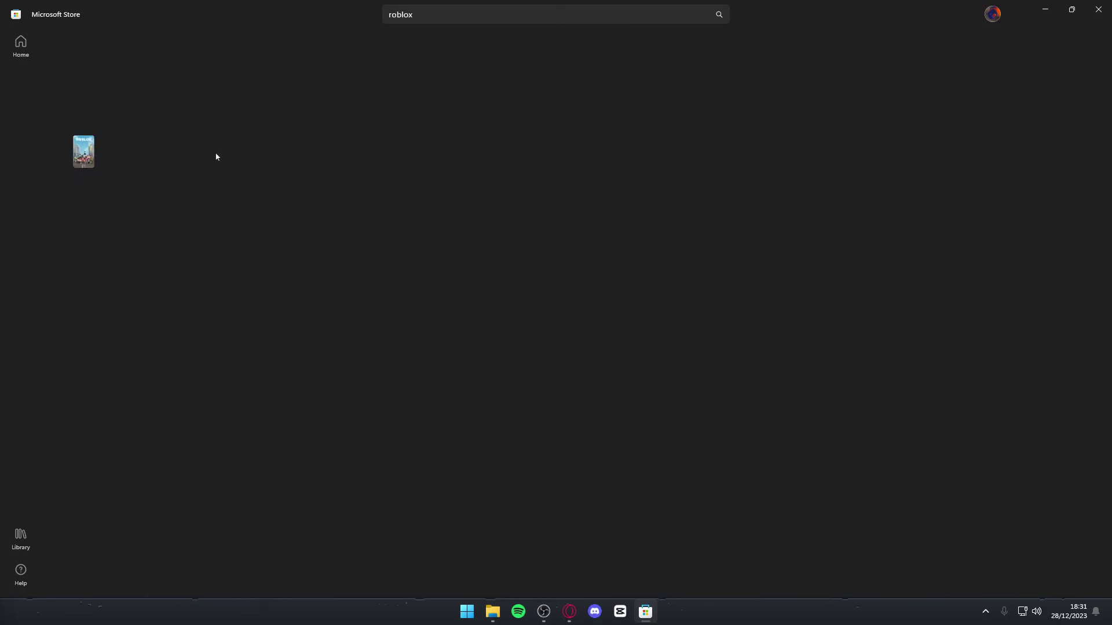
pyautogui.hotkey('alt', 'F4')
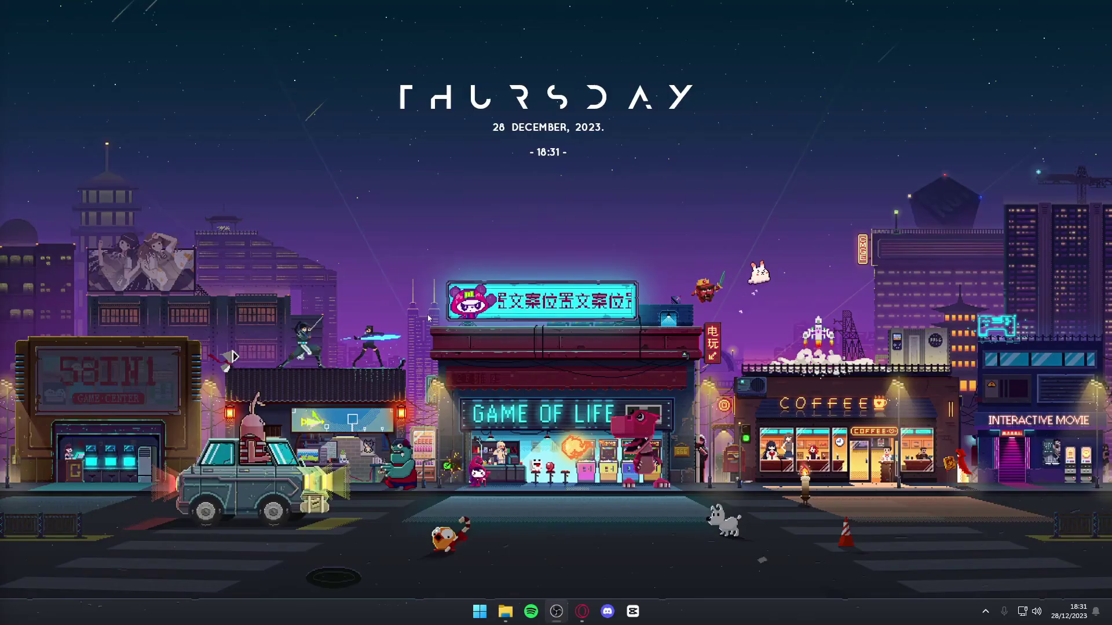